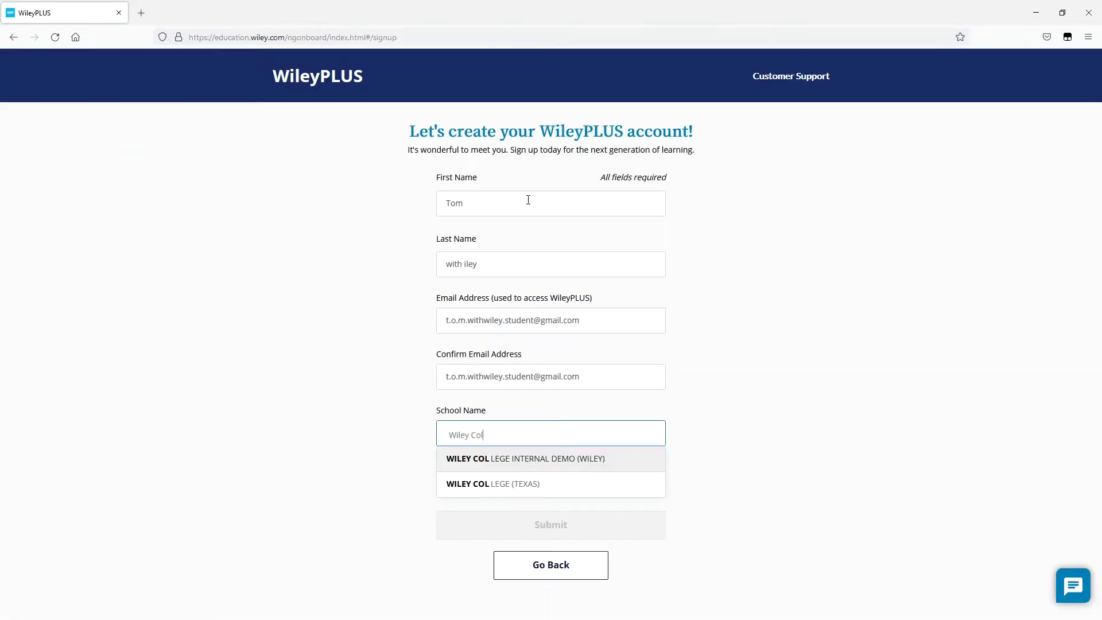
- Choose Wiley College Internal Demo as the school, accept the terms, and enter the e-mail verification code
type("lege")
left_click(550, 460)
left_click(471, 489)
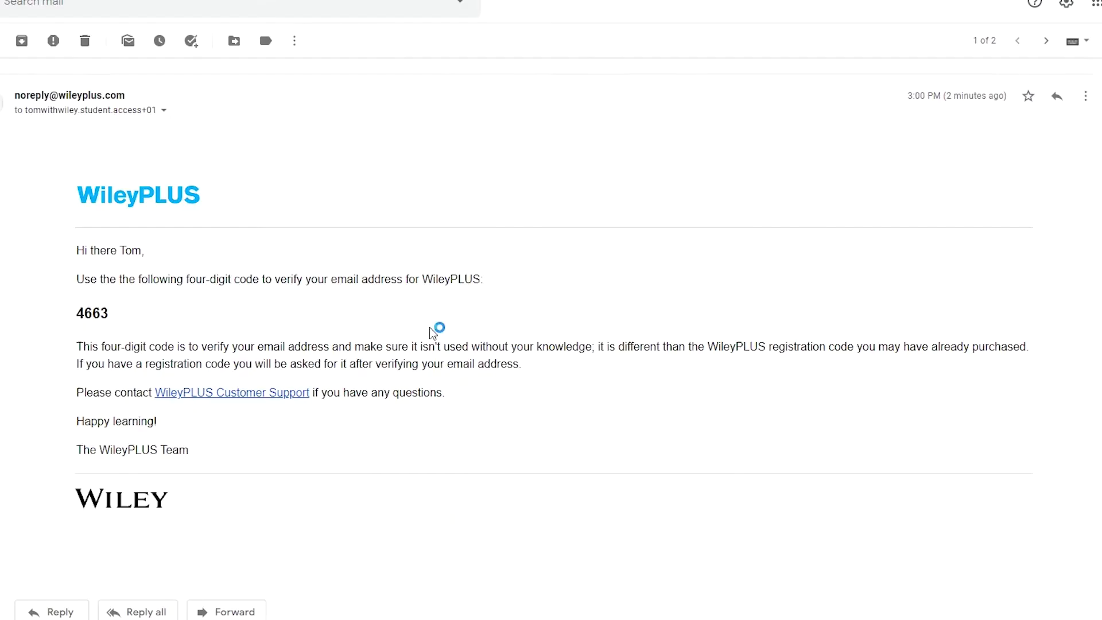
left_click_drag(115, 321, 64, 310)
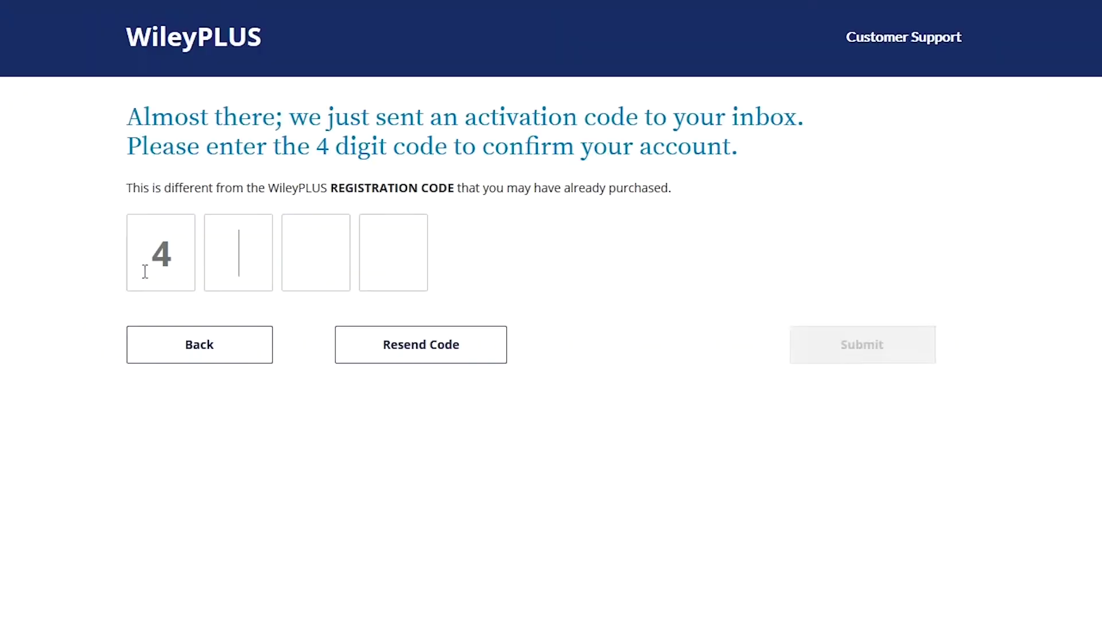
type("663")
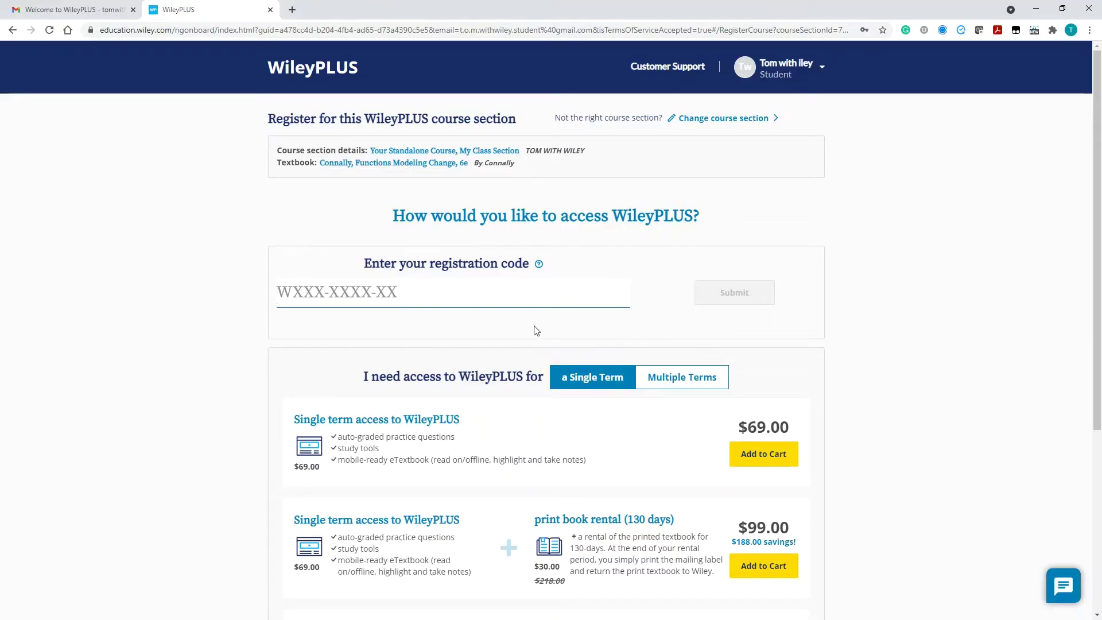
- Answer 'I don't have one' for the course code and register through the 14-day free trial
type("I don't have one!")
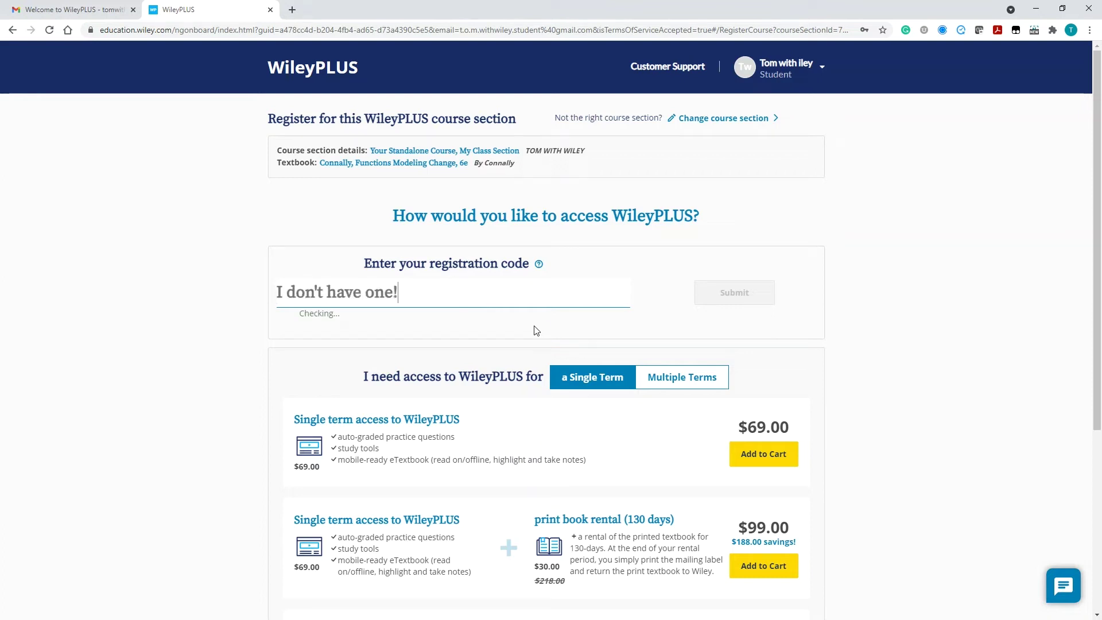
scroll(675, 295, "down", 4)
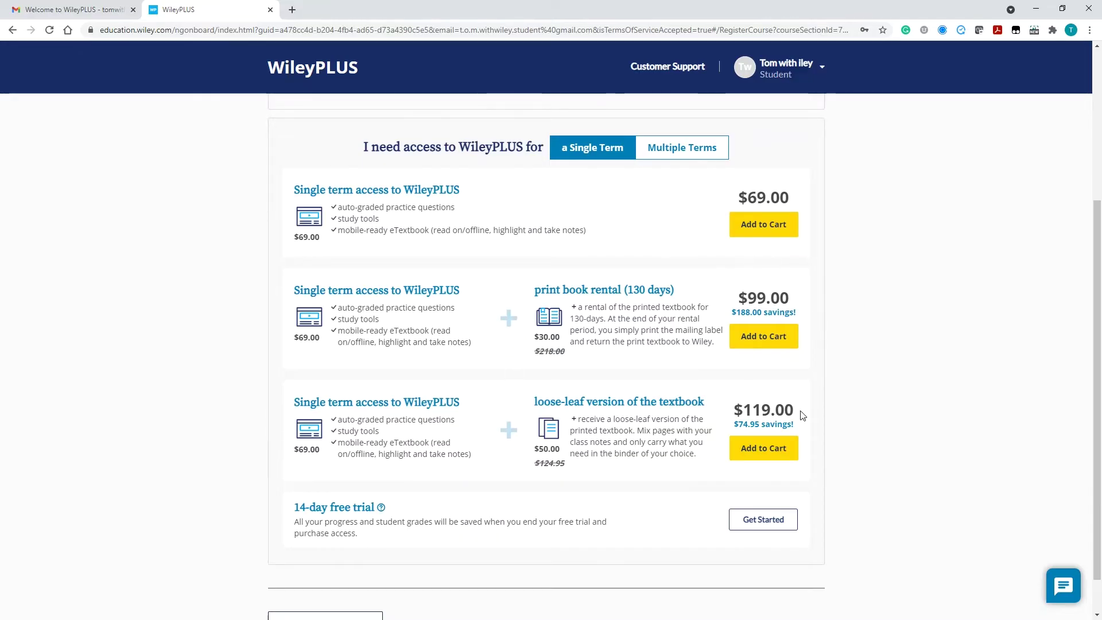
scroll(896, 436, "down", 1)
left_click(760, 484)
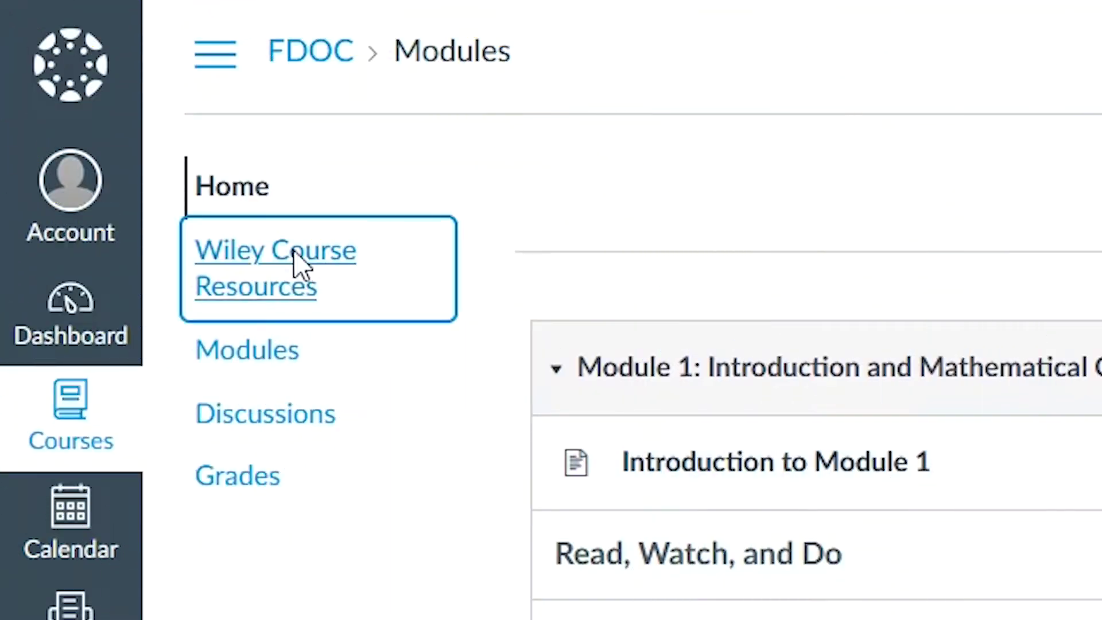
- Submit the practice question answer and filter the Wiley course resources to videos only
left_click_drag(283, 362, 366, 368)
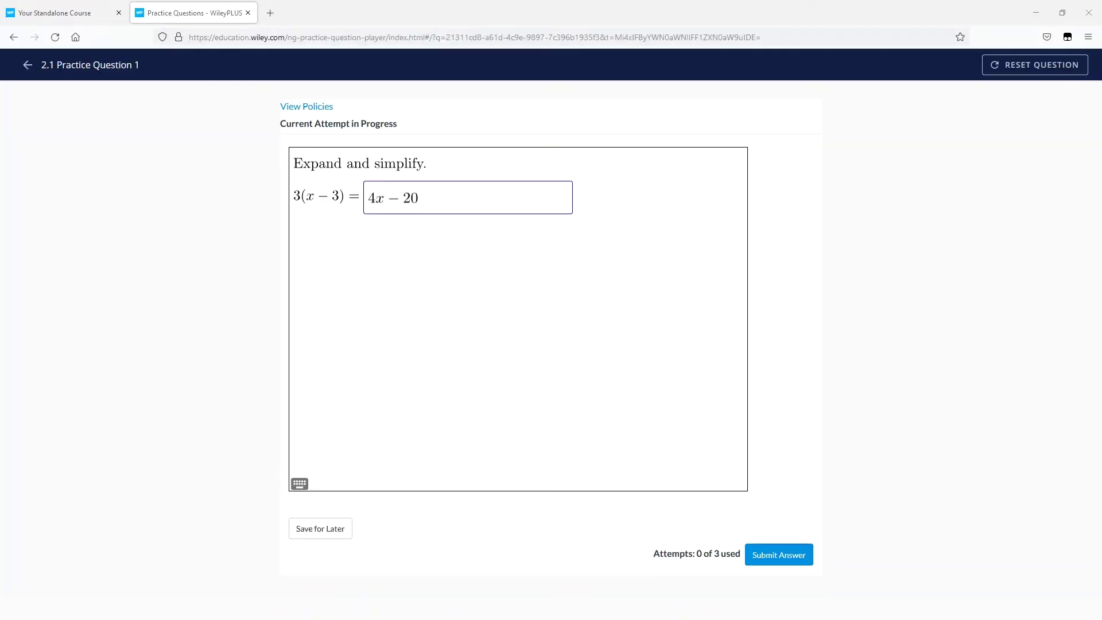
left_click(777, 555)
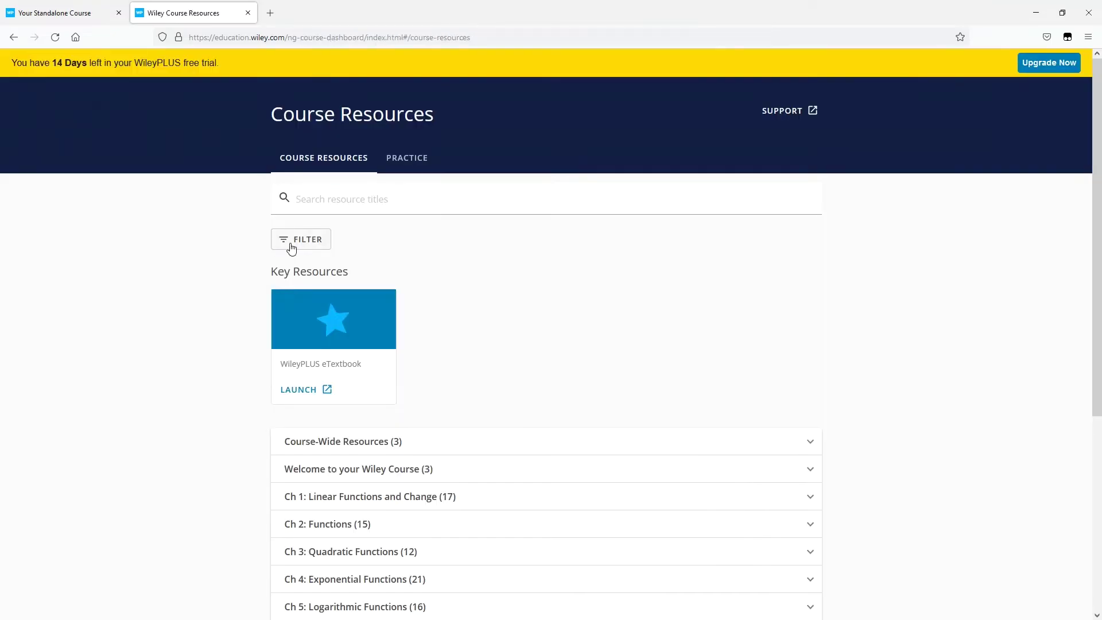
left_click(287, 239)
scroll(310, 402, "down", 2)
scroll(455, 470, "up", 1)
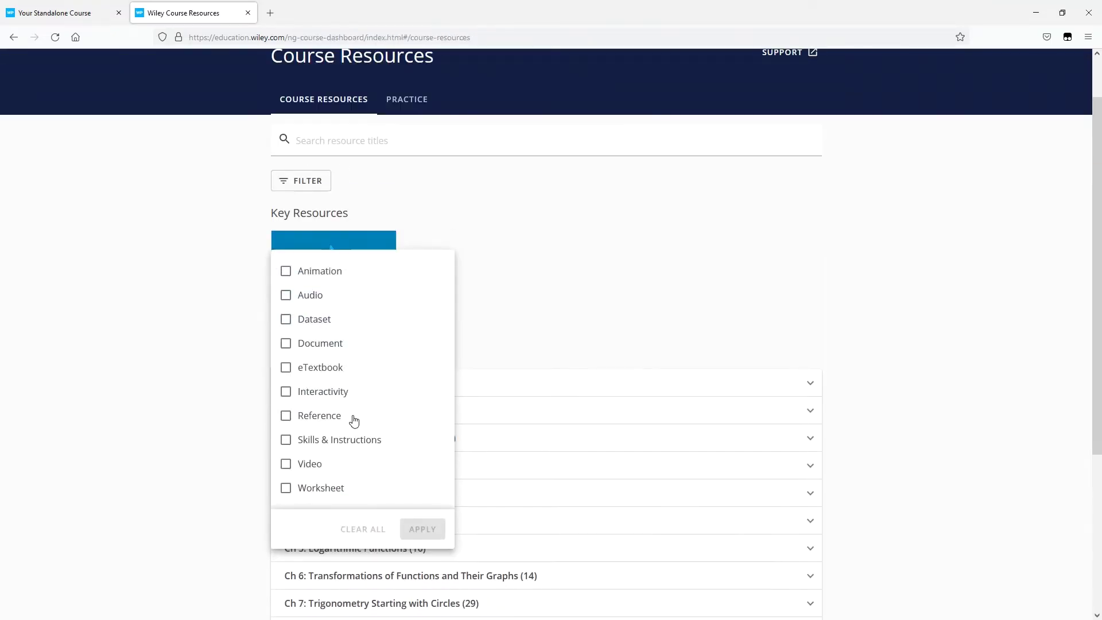
left_click(287, 465)
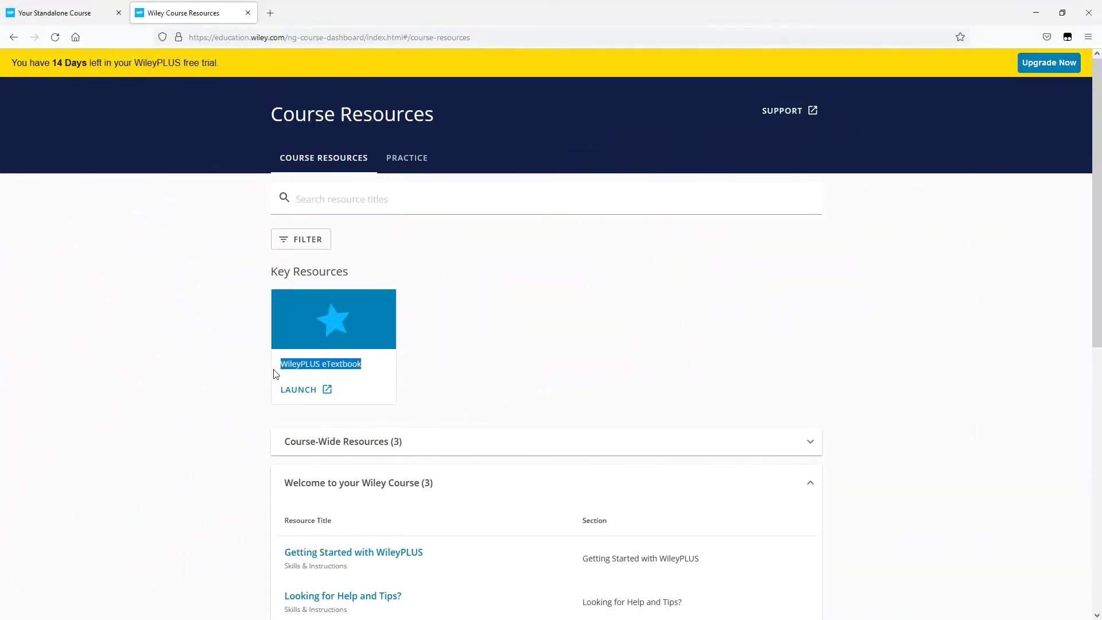
left_click(252, 385)
- Launch the eTextbook and sign in to VitalSource Bookshelf with the student's e-mail
left_click(285, 393)
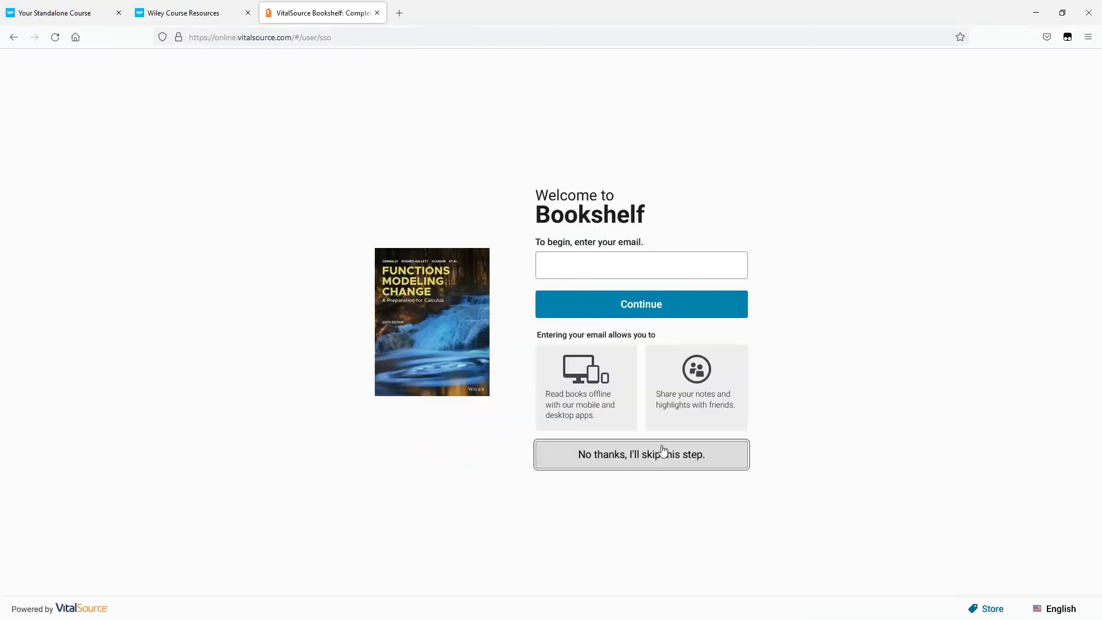
left_click(618, 269)
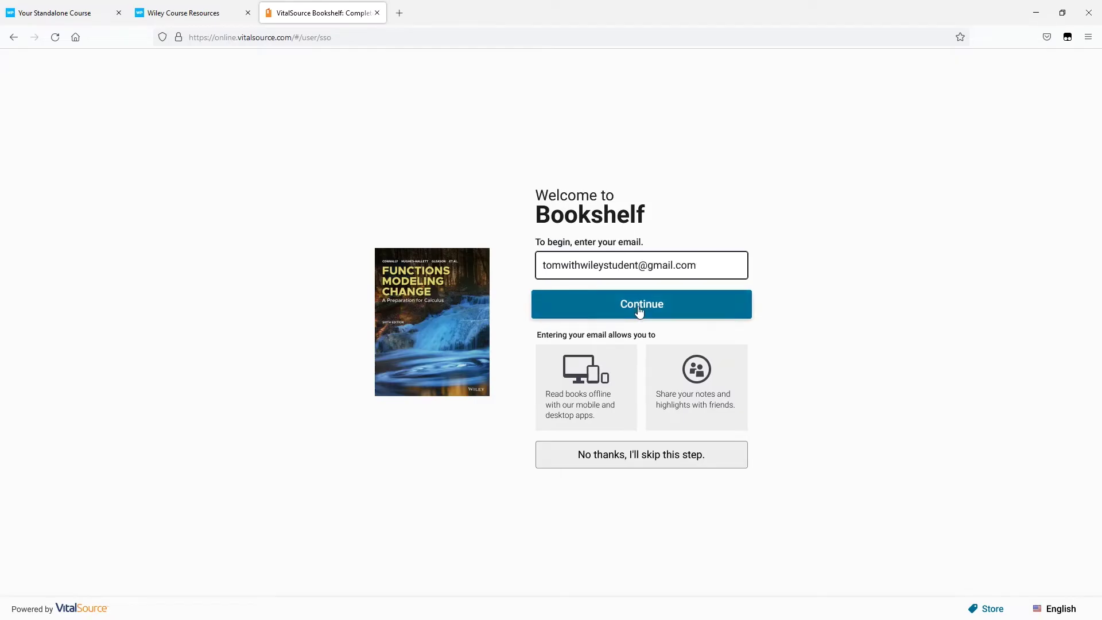
left_click(639, 310)
left_click(643, 389)
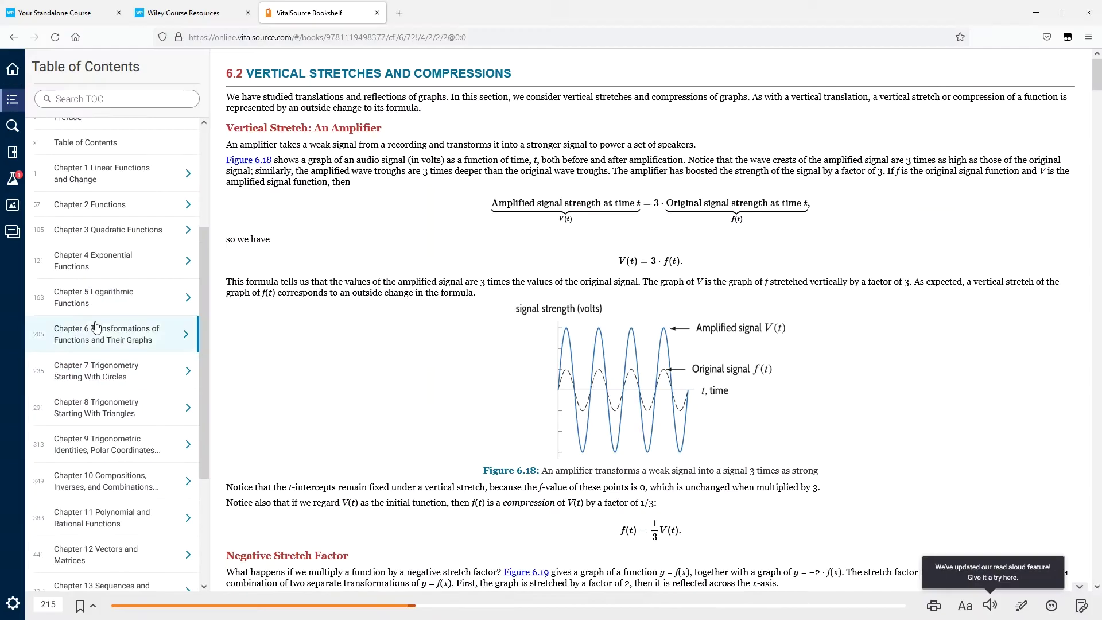
- In section 5.2, highlight the mathematical model definition in Mellow Yellow and print the notebook
left_click(92, 297)
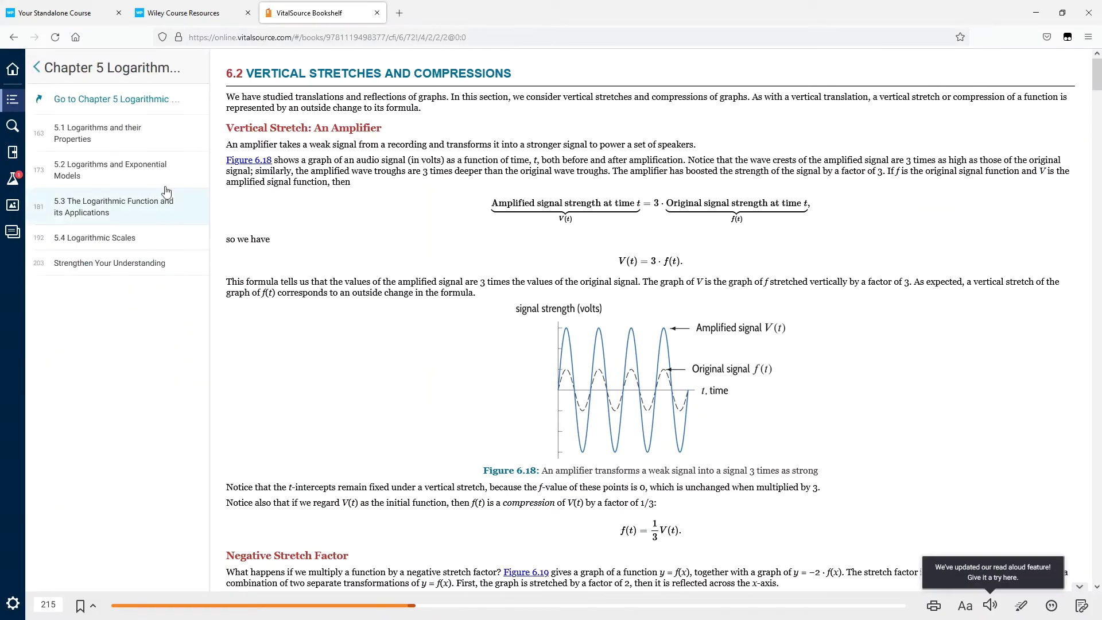
left_click(143, 171)
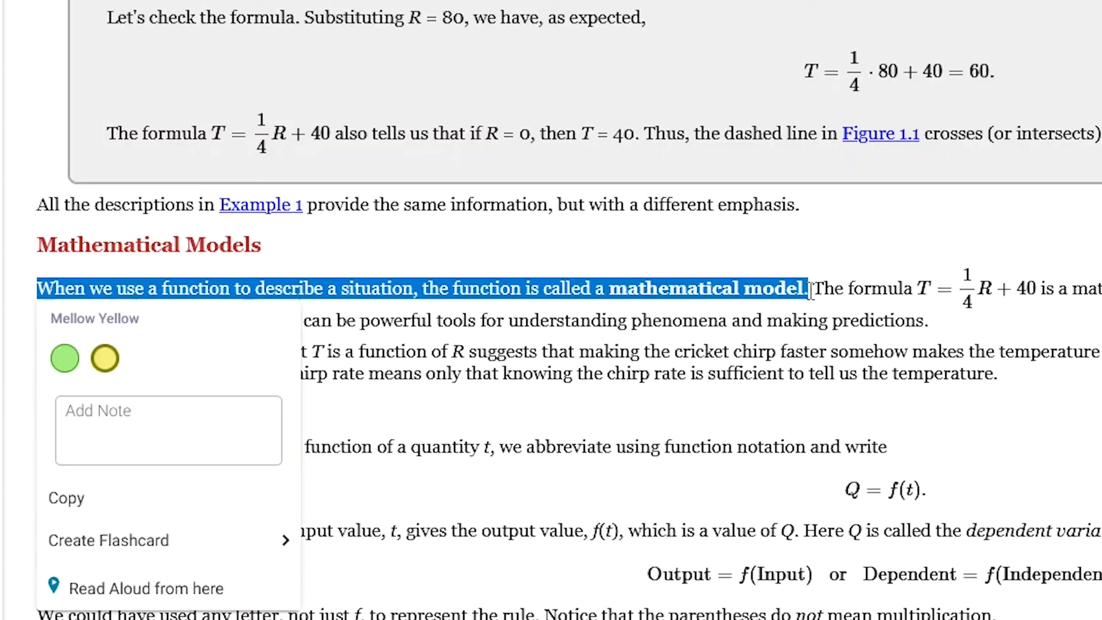
left_click(106, 356)
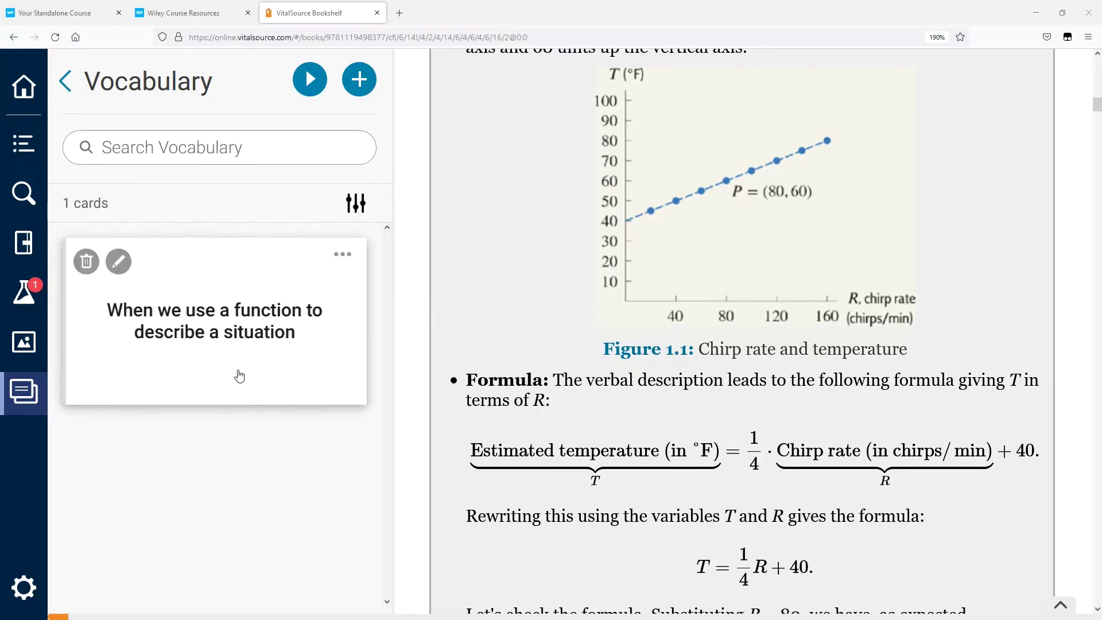
left_click(239, 376)
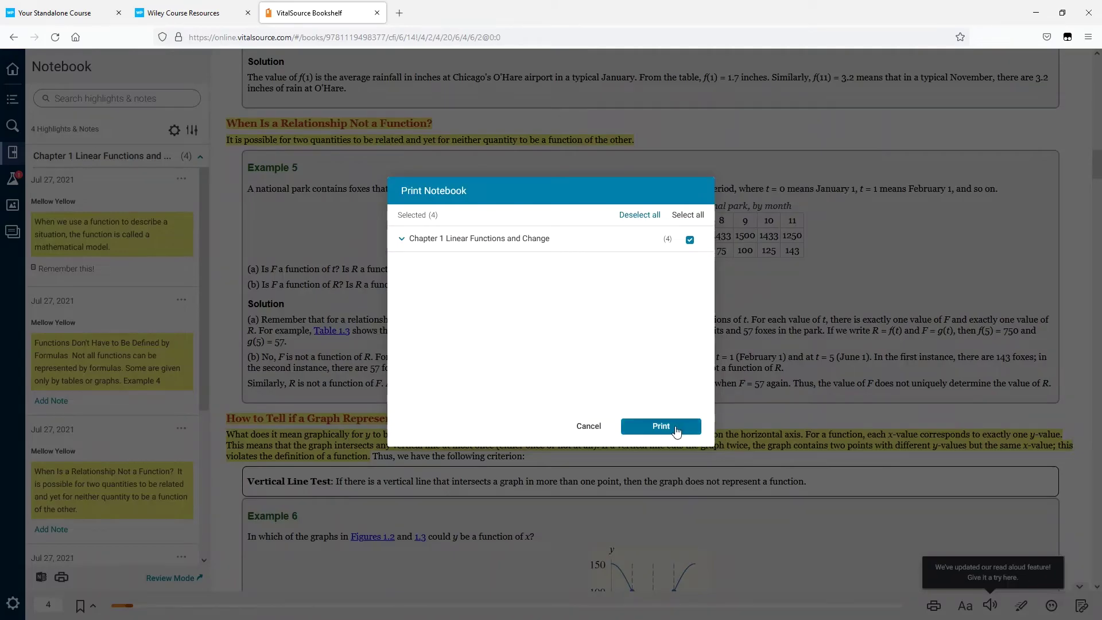
left_click(681, 428)
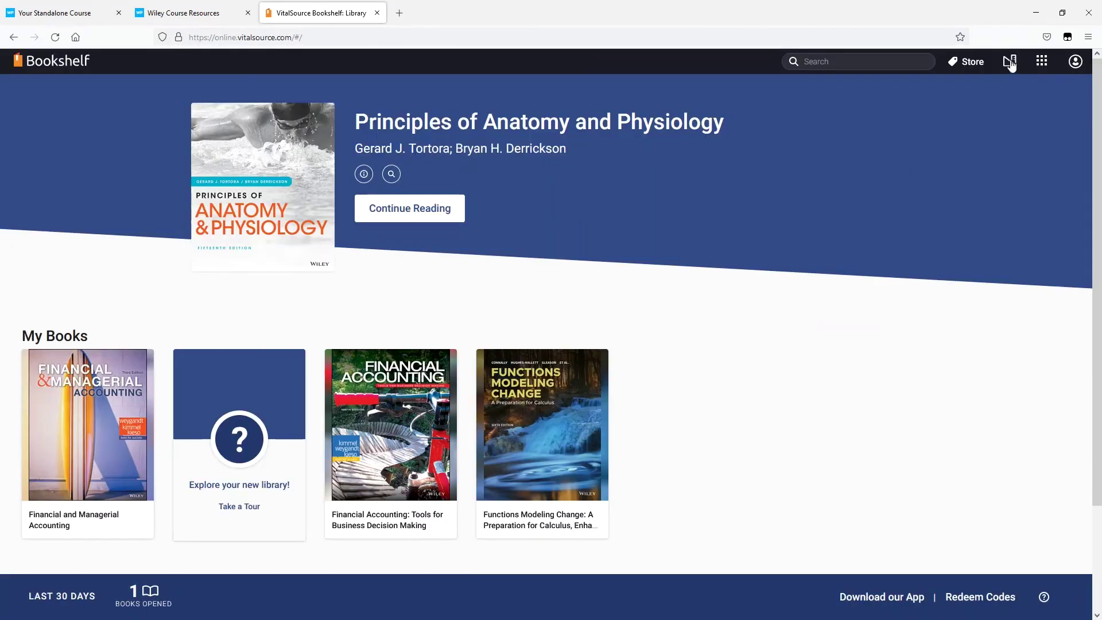
- Go to the Bookshelf desktop app download page from the VitalSource apps menu
left_click(1041, 63)
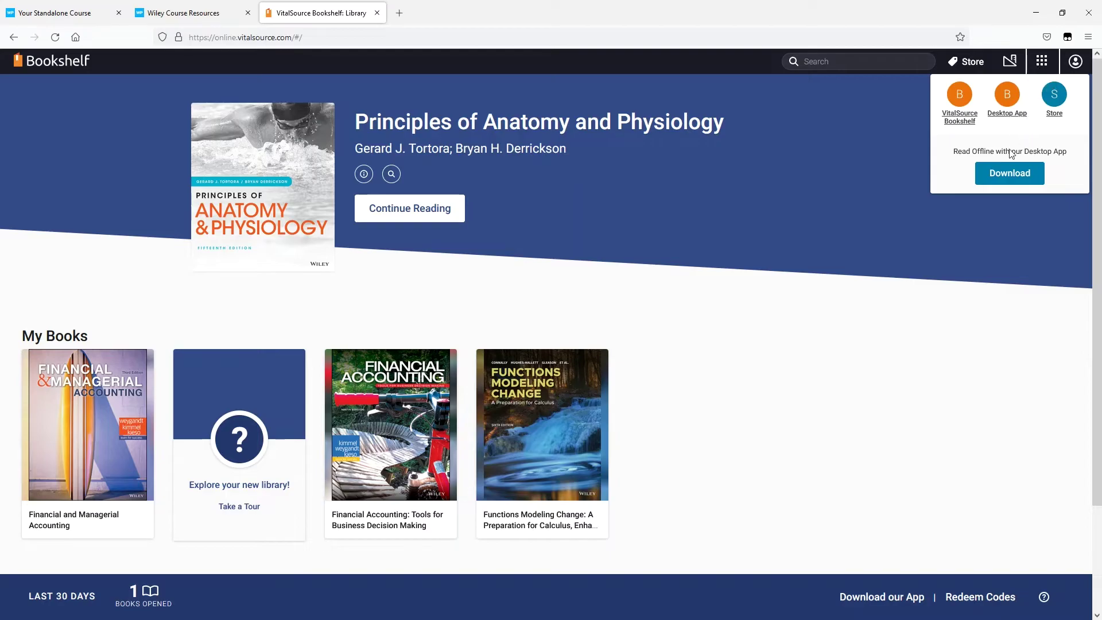
left_click(1011, 173)
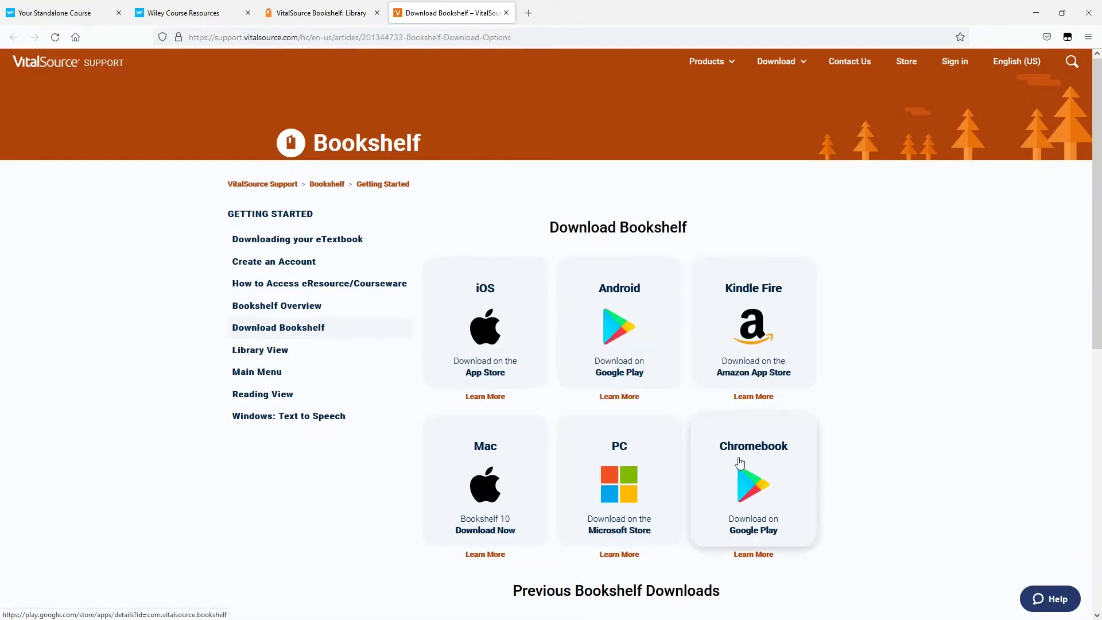
scroll(468, 454, "down", 5)
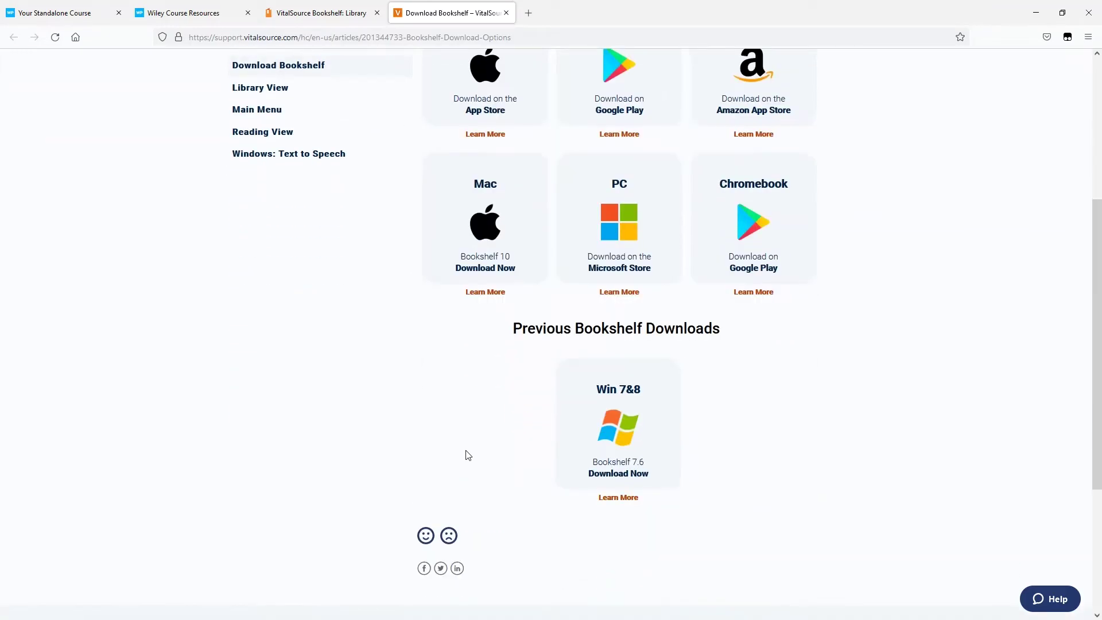
scroll(468, 454, "up", 5)
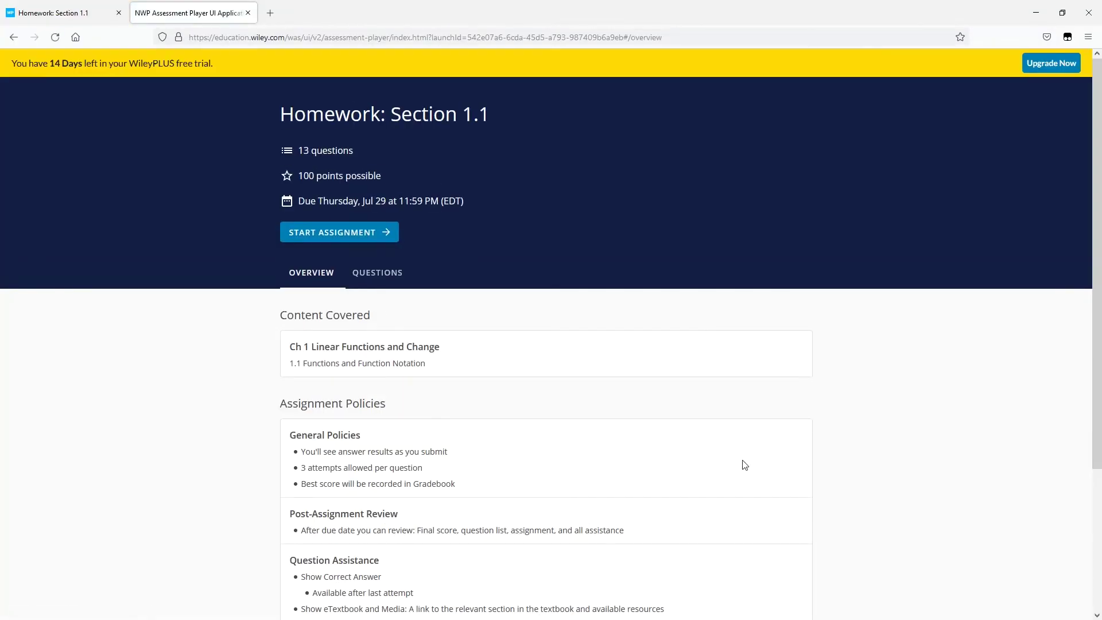
- Highlight the title, 100 points, due date, Content Covered and Assignment Policies on the Overview
left_click_drag(491, 115, 268, 120)
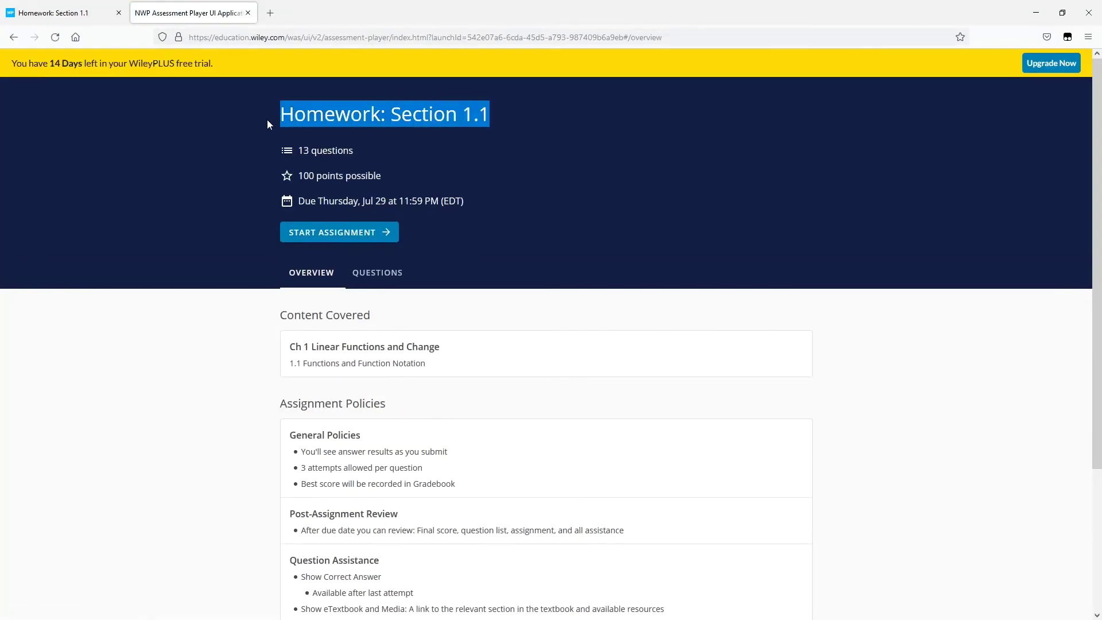
left_click(255, 156)
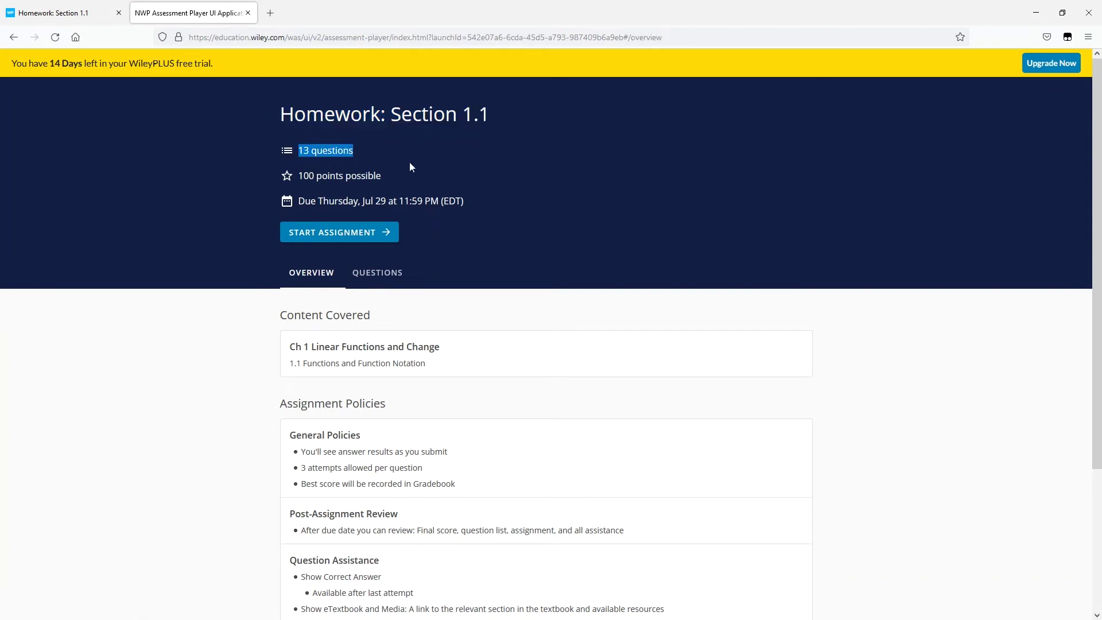
left_click_drag(402, 178, 308, 175)
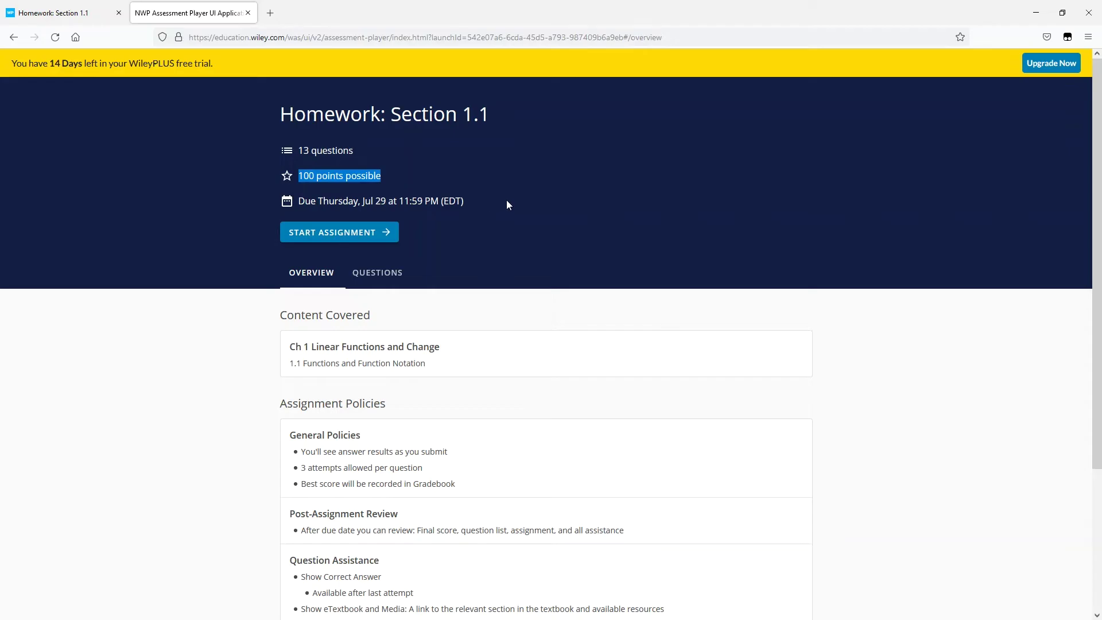
left_click_drag(505, 204, 291, 201)
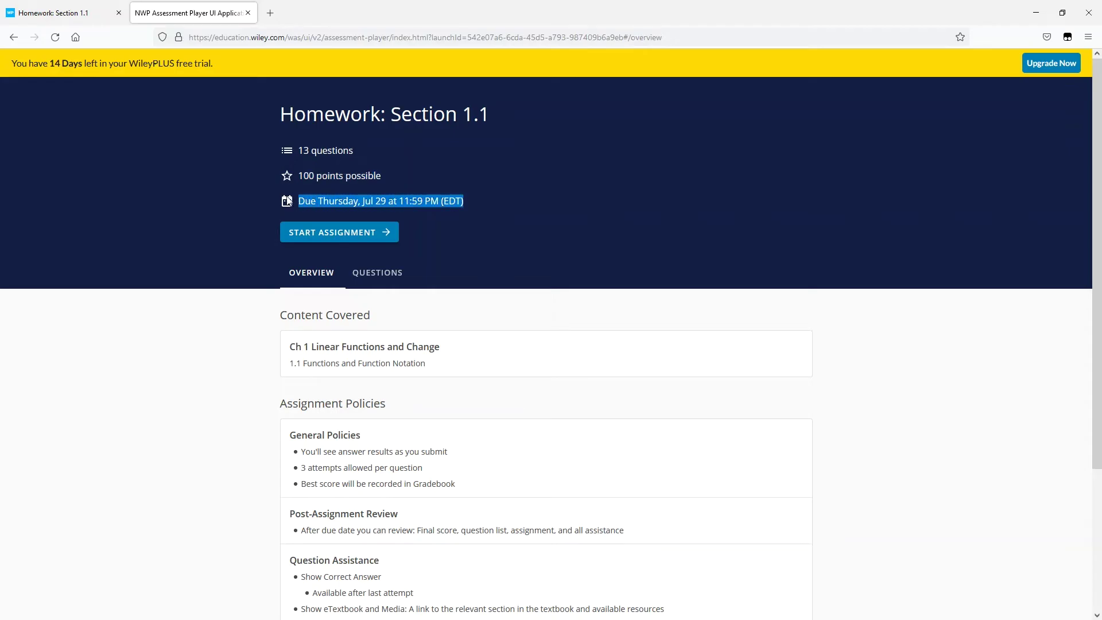
left_click_drag(280, 315, 492, 360)
scroll(505, 431, "down", 3)
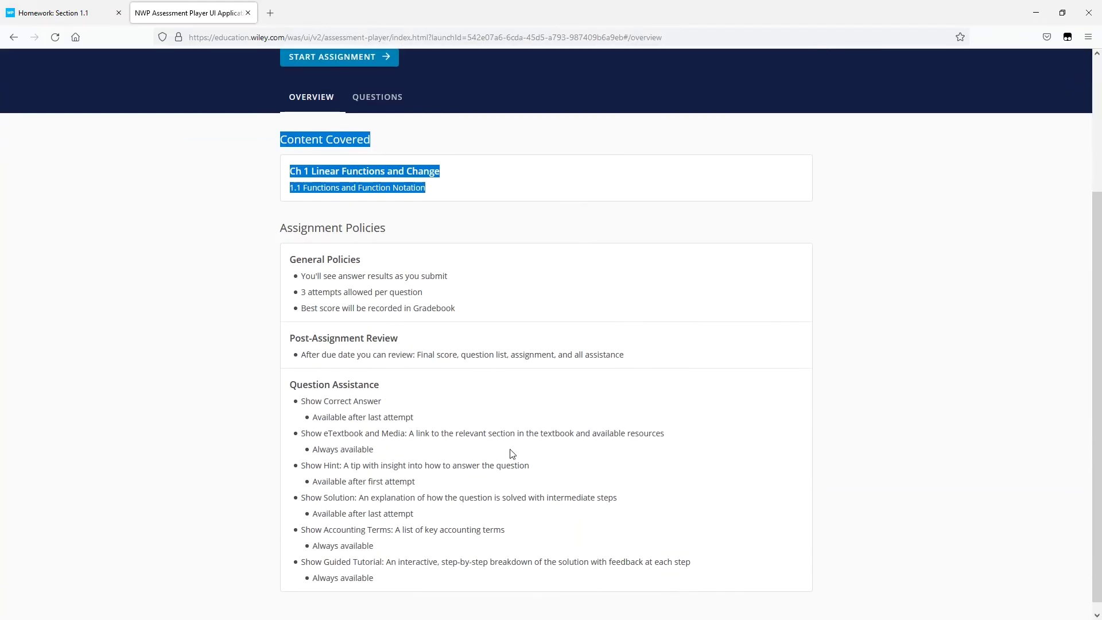
left_click_drag(273, 237, 696, 582)
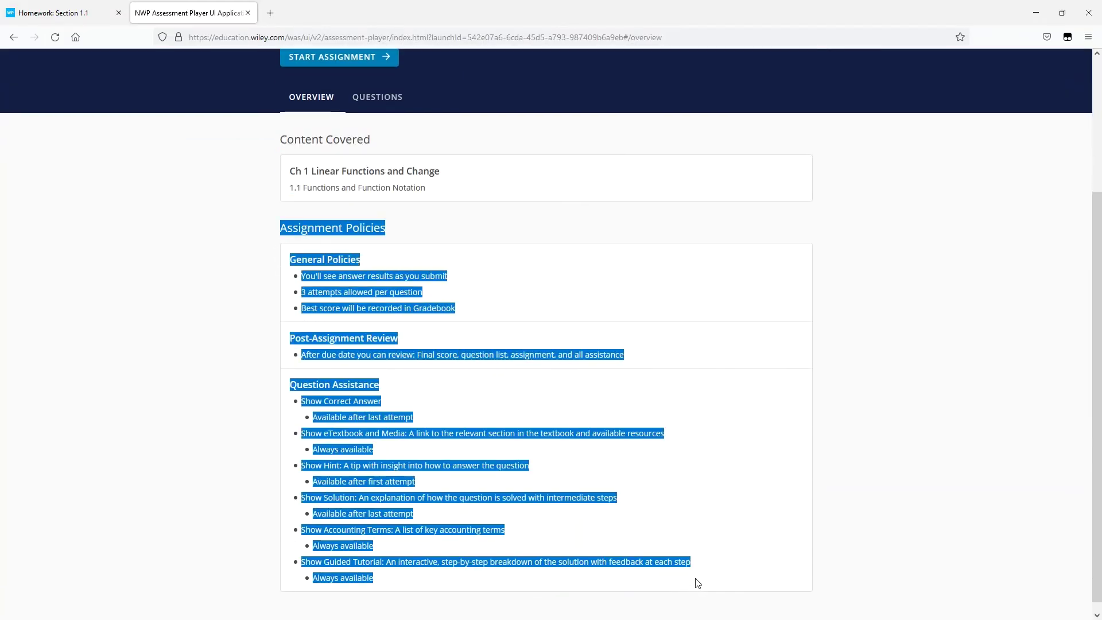
scroll(787, 565, "up", 3)
- Show the homework's question list and open Question 1
left_click(379, 272)
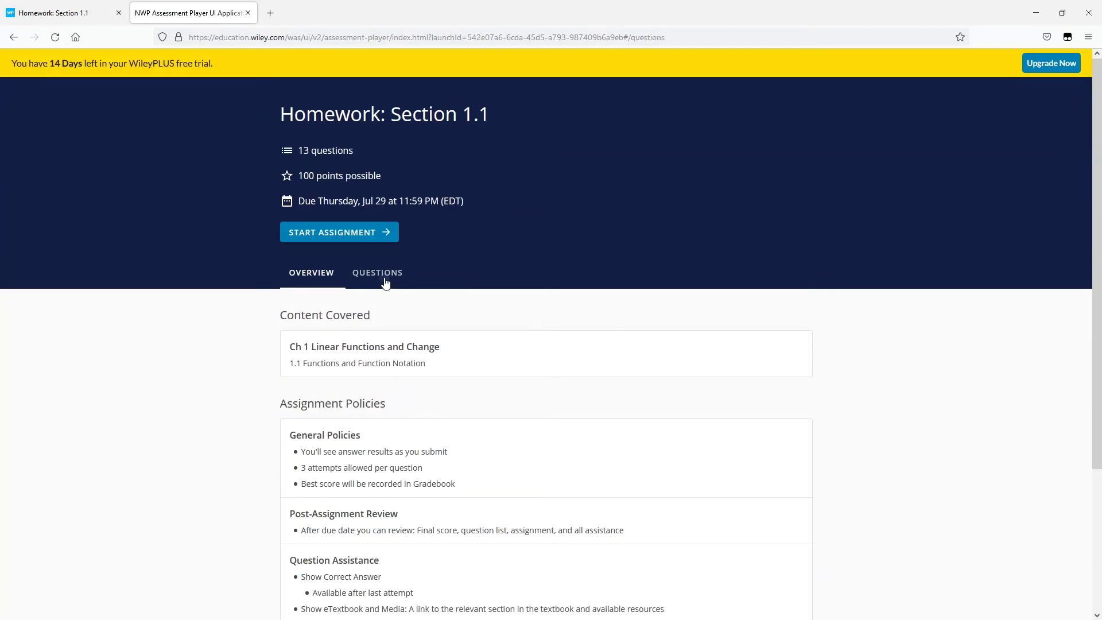
scroll(606, 583, "down", 3)
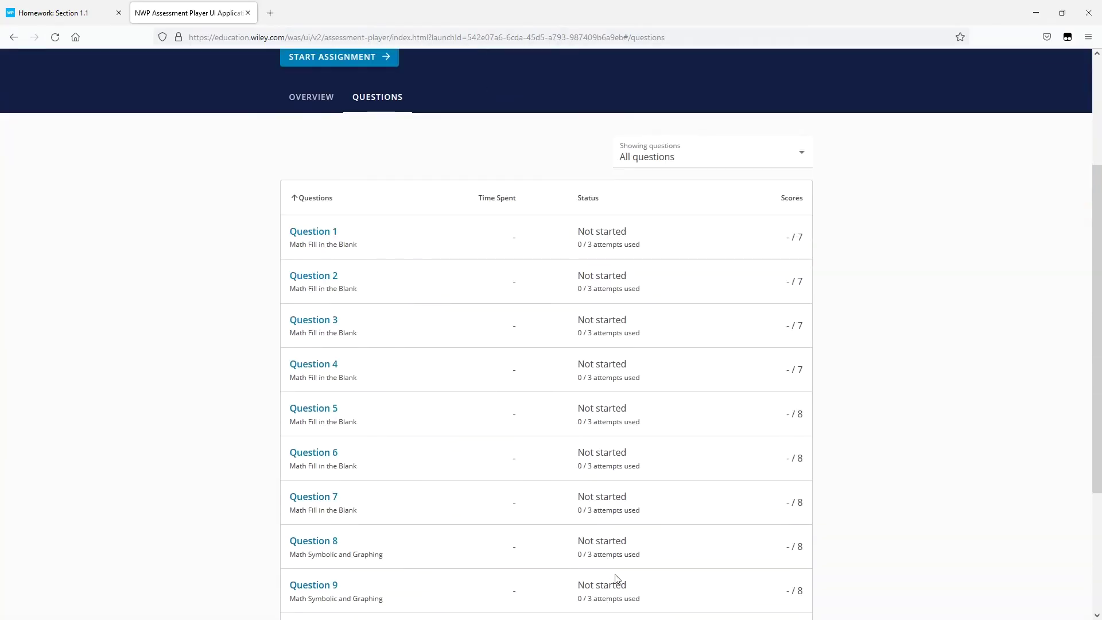
scroll(616, 579, "up", 2)
left_click(330, 350)
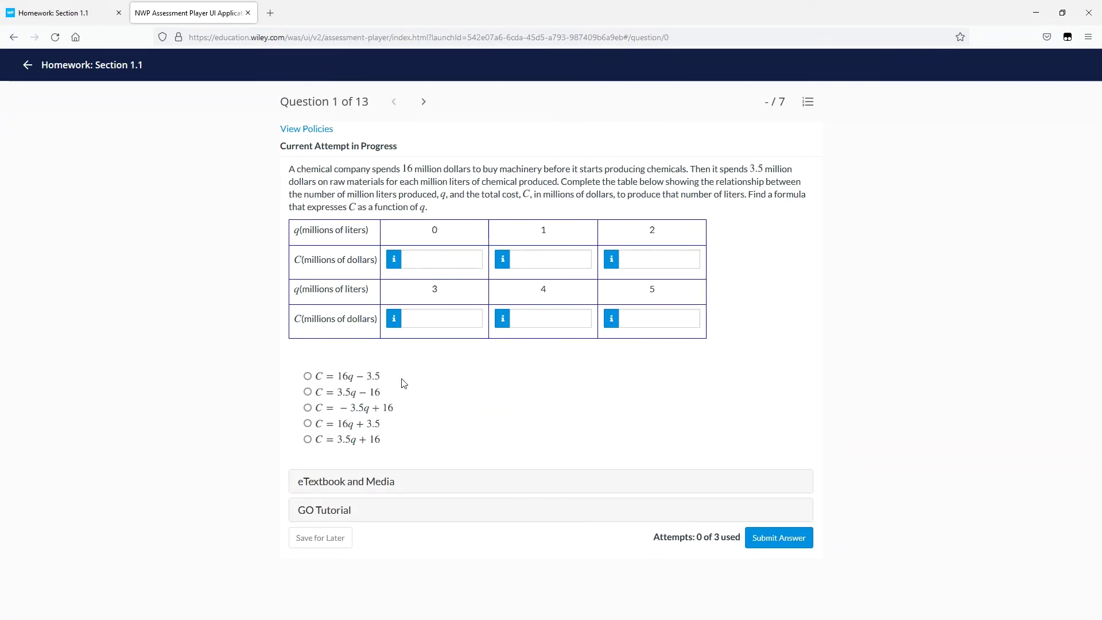
- Submit C = 16q − 3.5 for Question 1 and save Question 7 for later
left_click(308, 378)
left_click(796, 543)
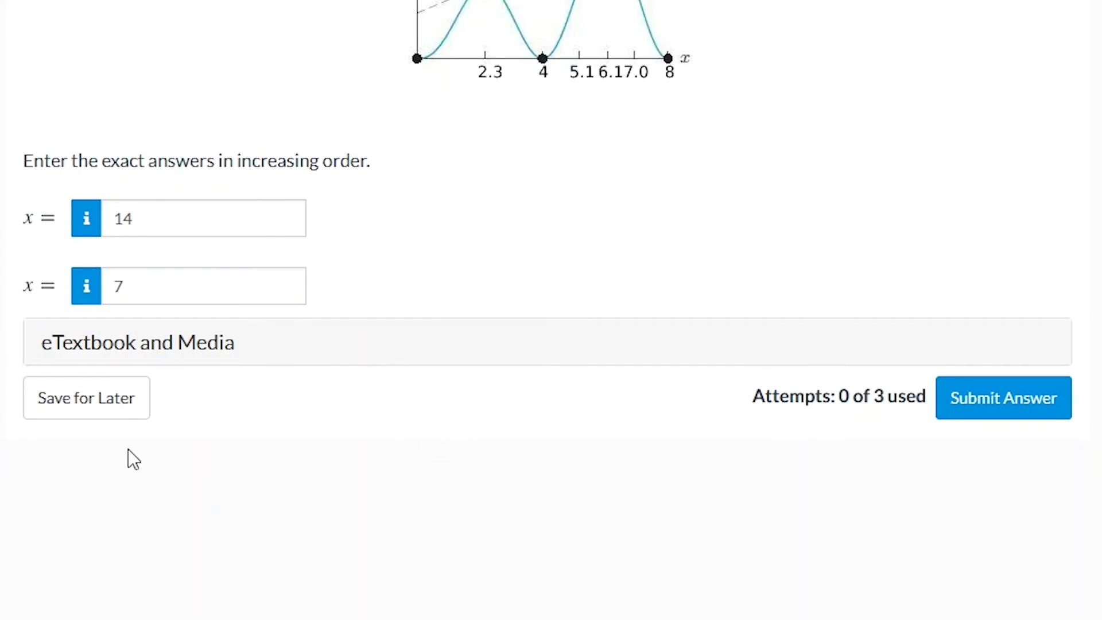
left_click(108, 403)
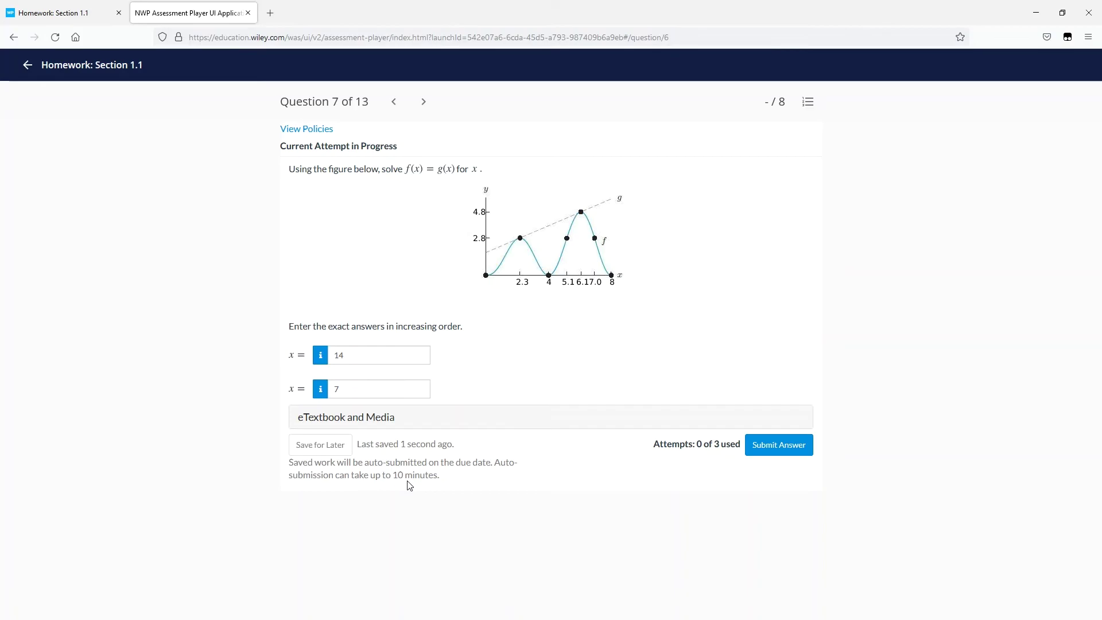
- Move to the next question, jump to Question 10 from the list, then return to the overview
left_click(425, 102)
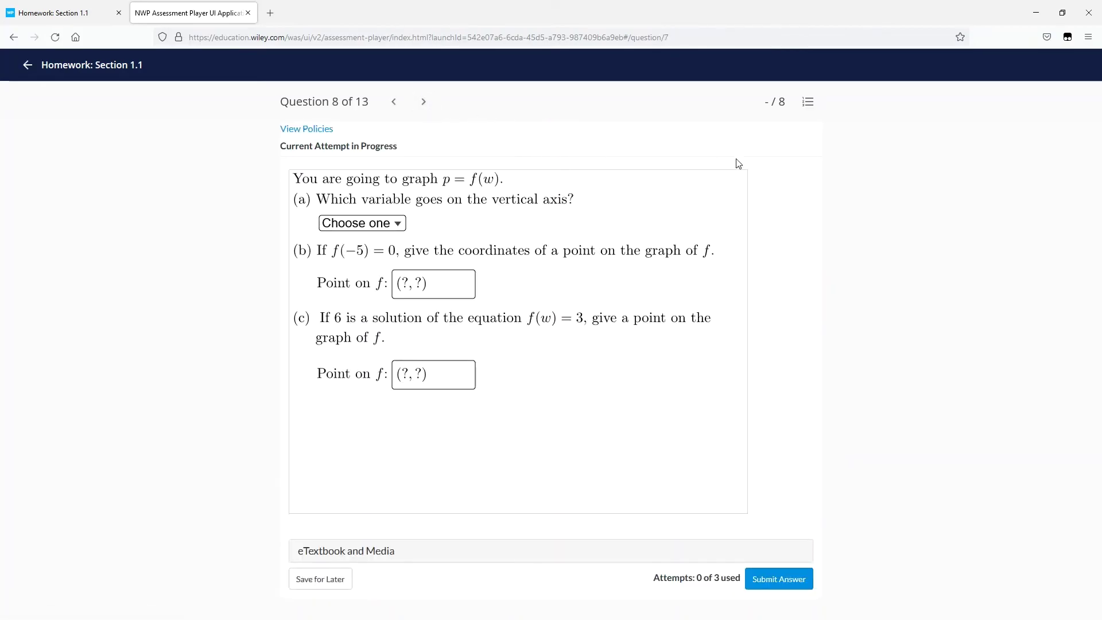
left_click(810, 103)
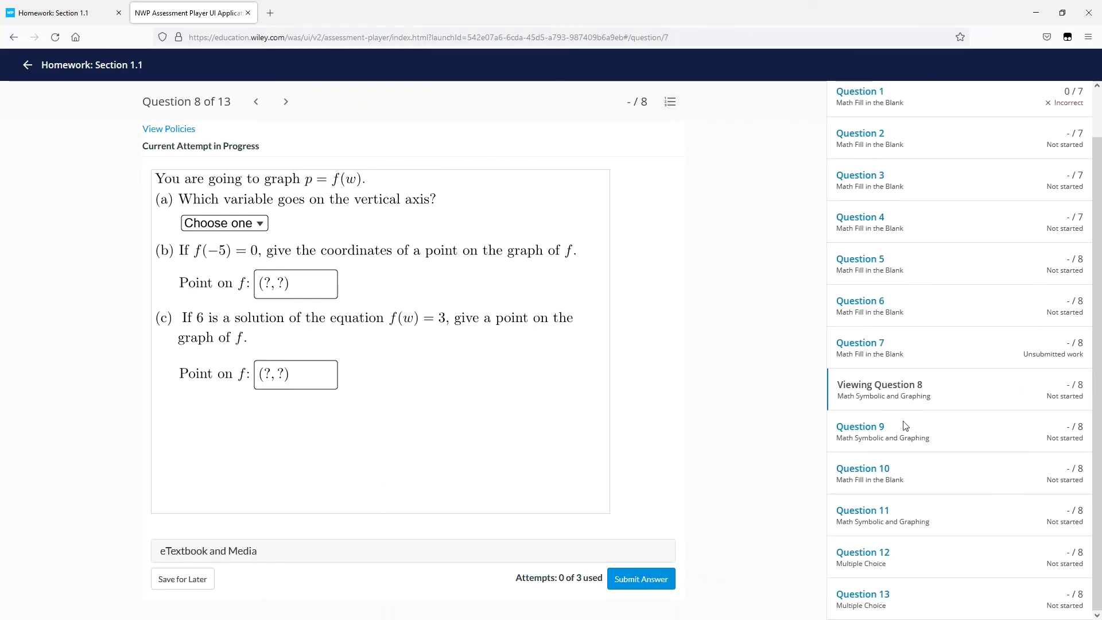
left_click(862, 473)
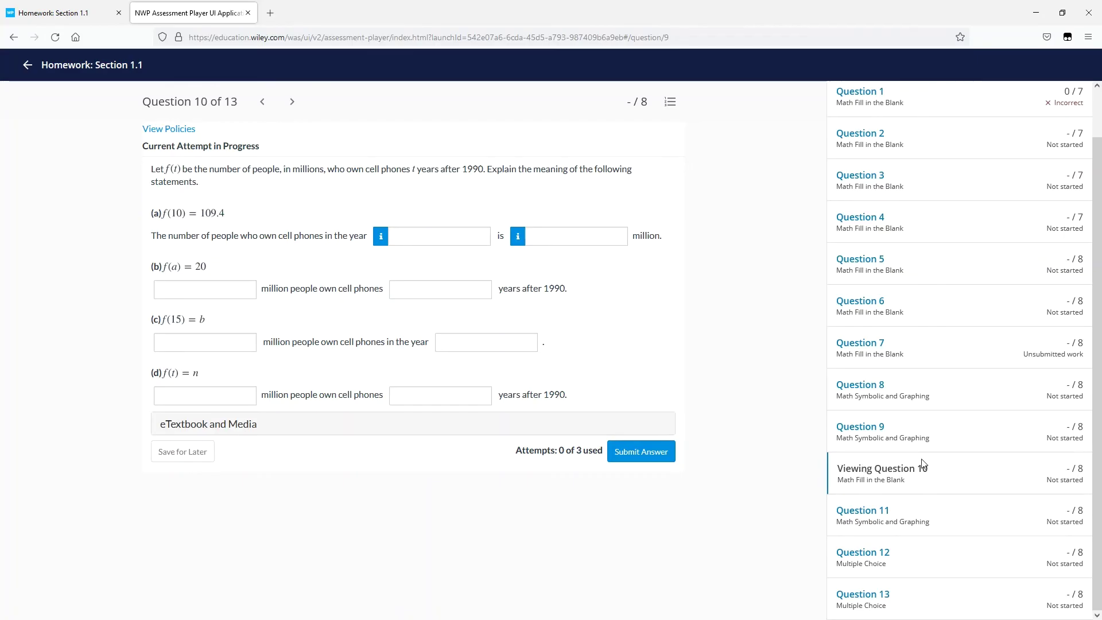
left_click(27, 65)
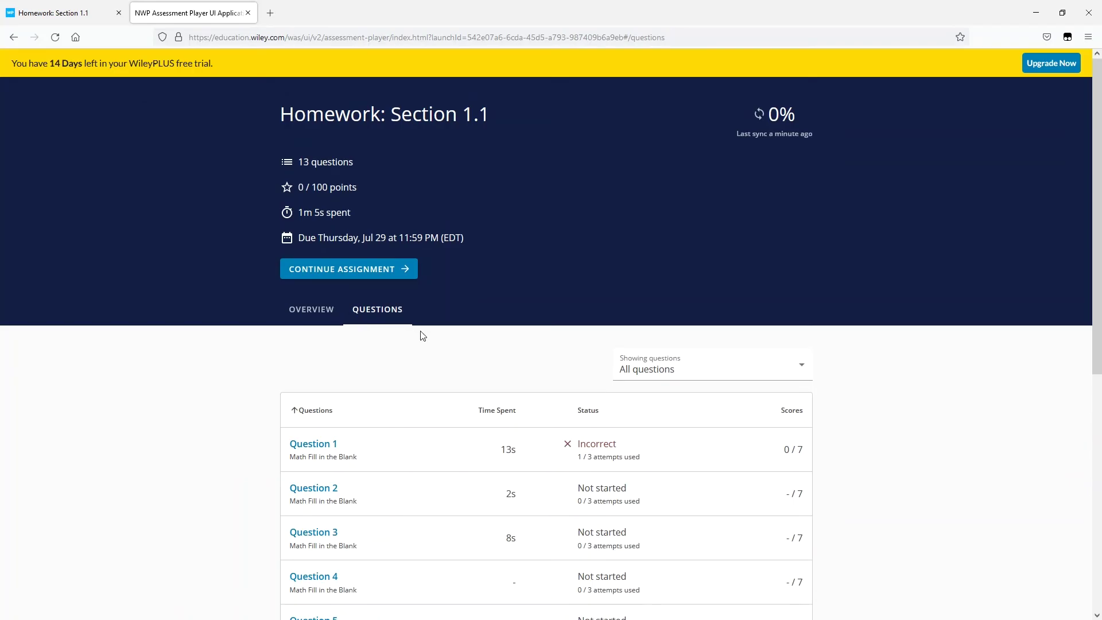
- Sync the 0% assignment grade and zoom the page to 140%
left_click(760, 114)
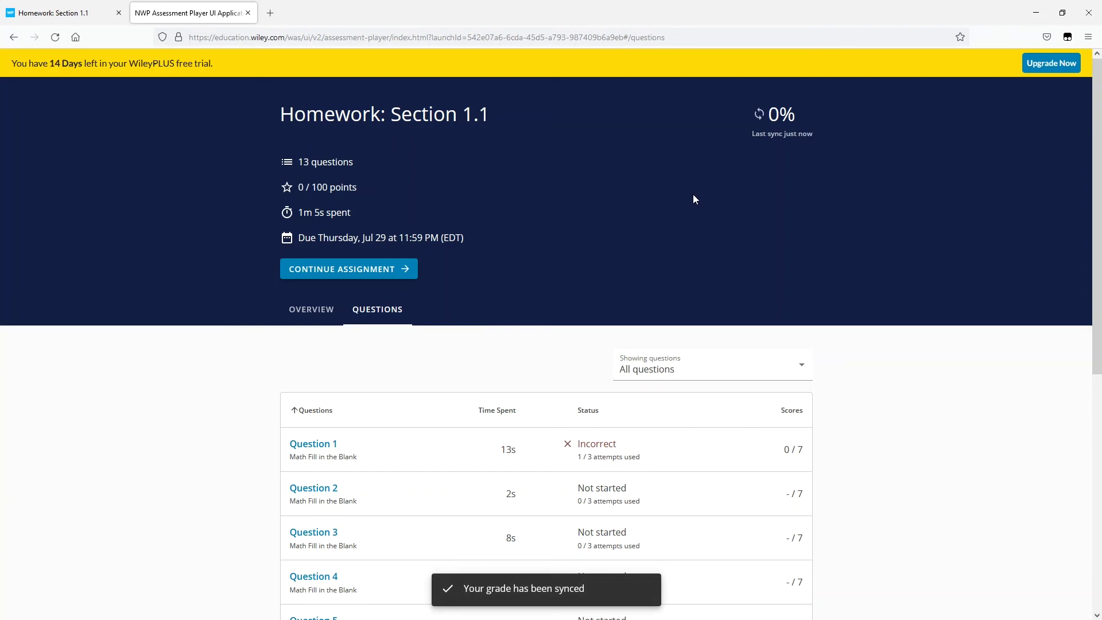
key("ctrl+plus")
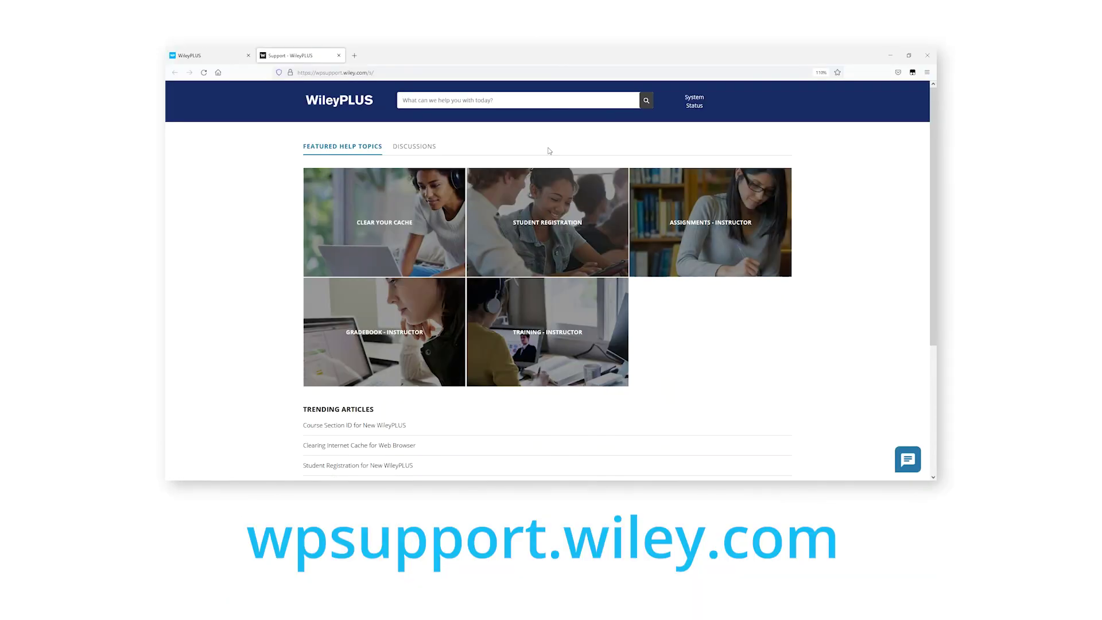
- Open the Student Registration for New WileyPLUS support article and start a live support chat
left_click(590, 225)
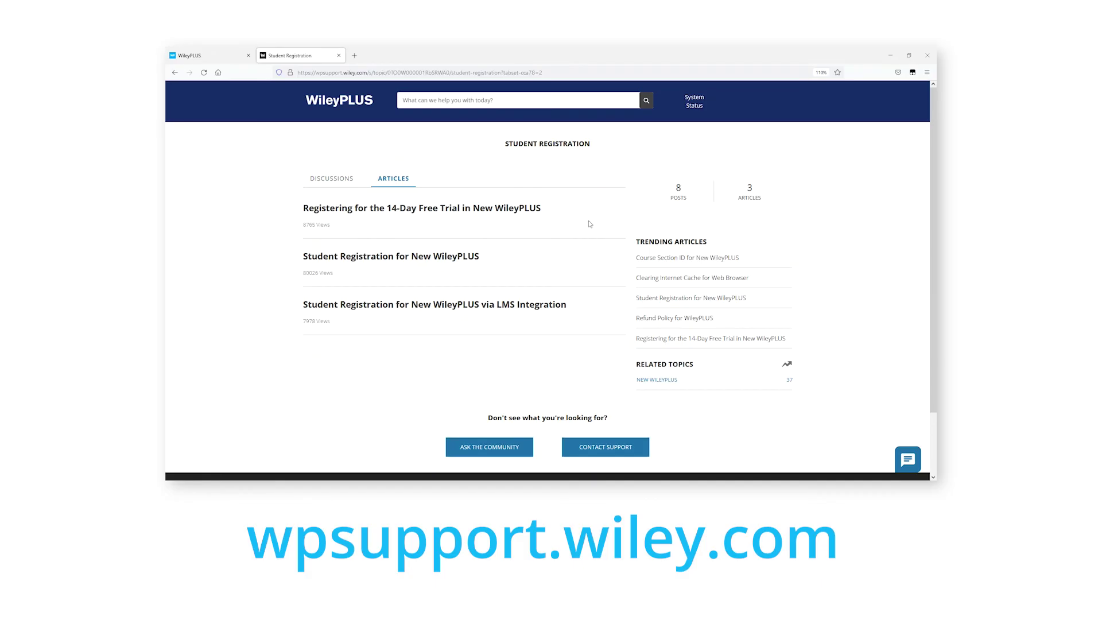
left_click(402, 256)
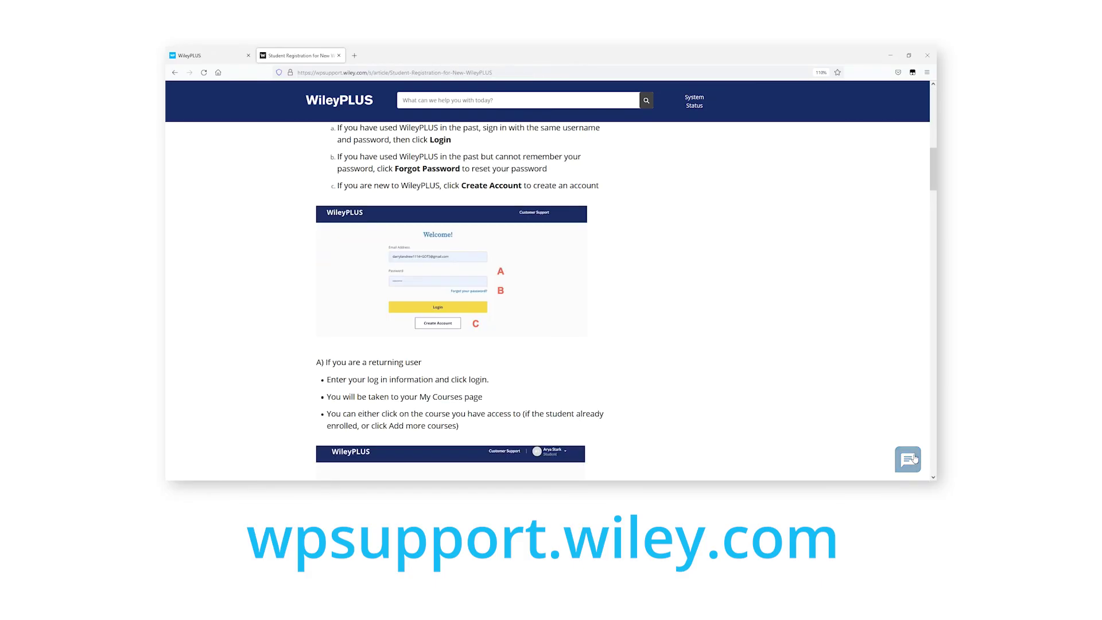
left_click(916, 460)
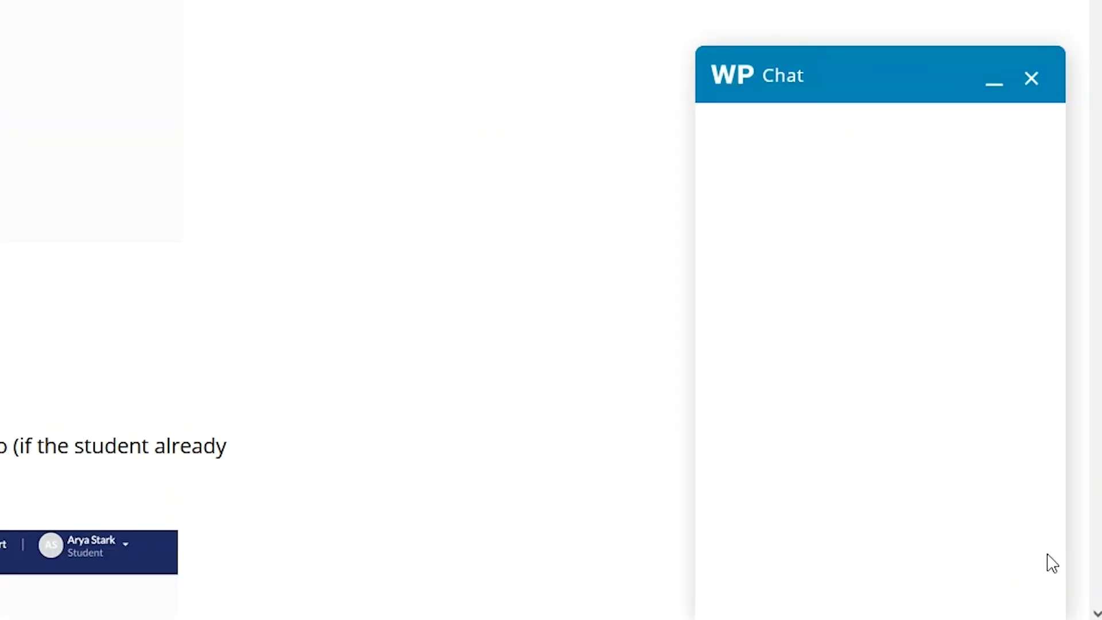